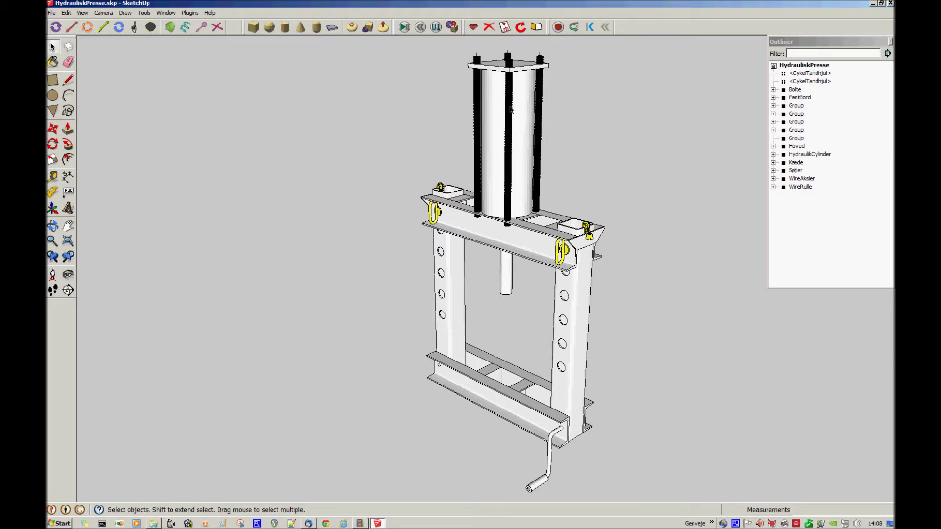
- Orbit around the hydraulic press through a higher three-quarter view to a frontal view of frame and cylinder
middle_click_drag(513, 130, 504, 136)
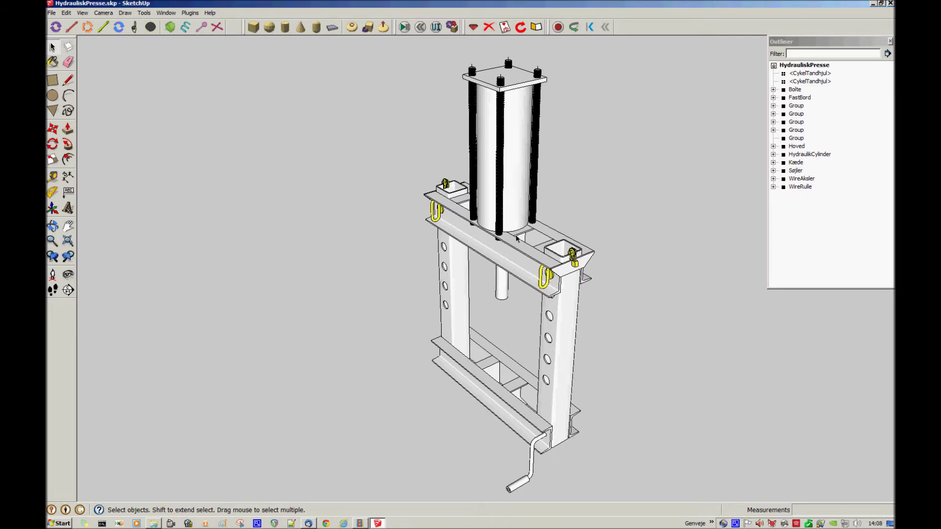
mouse_move(516, 237)
middle_mouse_down()
mouse_move(387, 214)
mouse_move(469, 226)
mouse_move(422, 222)
mouse_move(480, 238)
middle_mouse_up()
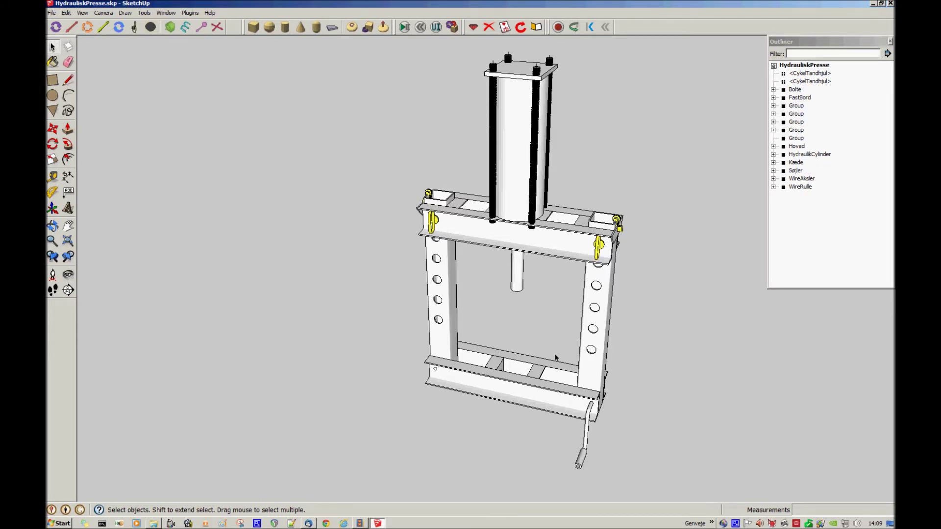
middle_click_drag(621, 404, 360, 388)
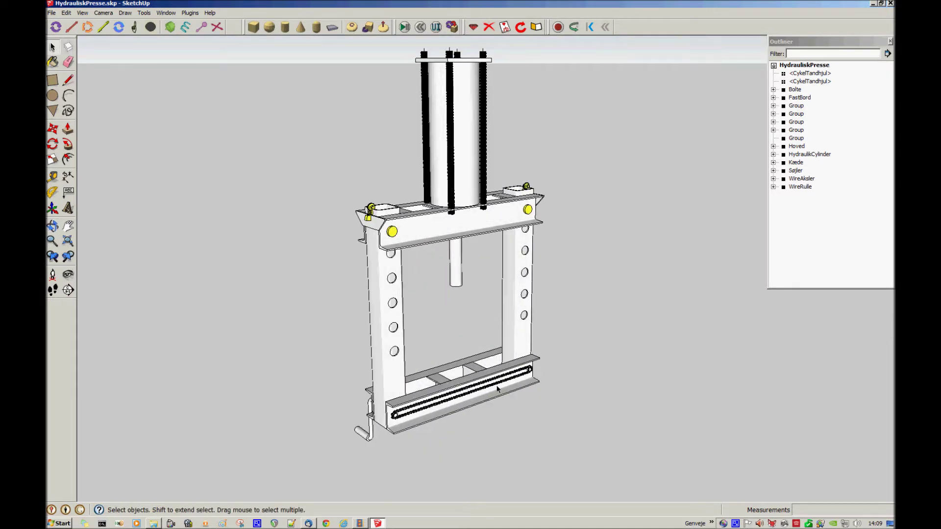
- Orbit to the far side to inspect the chain along the base, then back to near-frontal
mouse_move(393, 304)
middle_mouse_down()
mouse_move(573, 408)
mouse_move(422, 386)
mouse_move(404, 372)
mouse_move(504, 389)
mouse_move(420, 377)
mouse_move(438, 374)
middle_mouse_up()
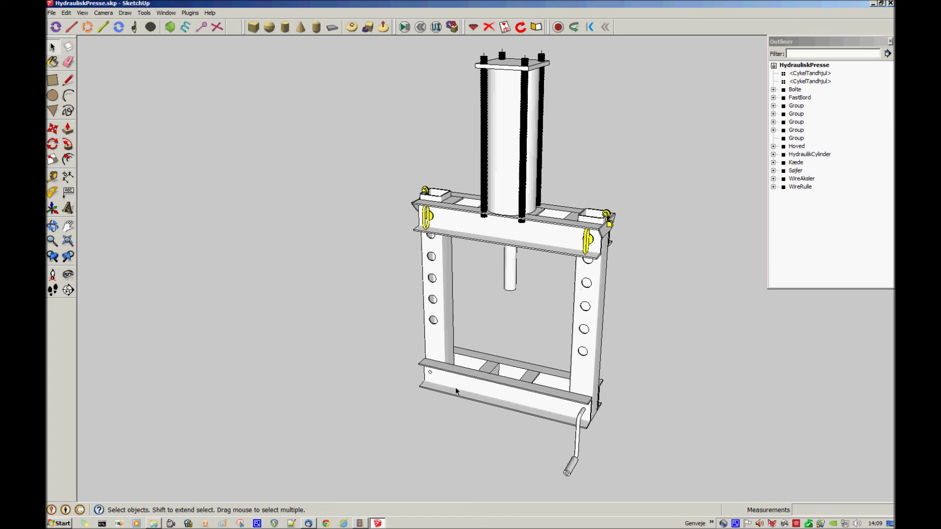
middle_click_drag(456, 391, 648, 373)
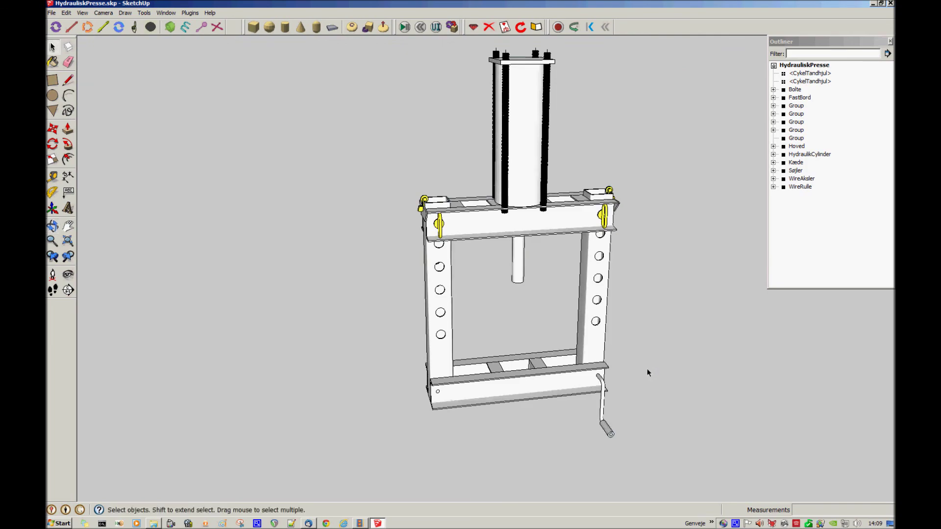